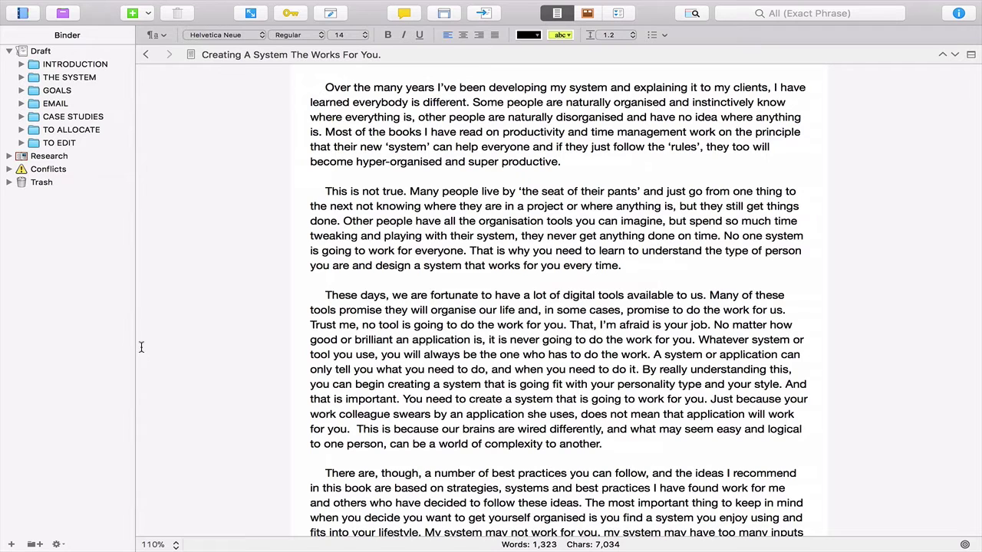
- Widen the Binder sidebar by dragging its divider right, then show the Draft folder as a corkboard
left_click_drag(136, 345, 188, 343)
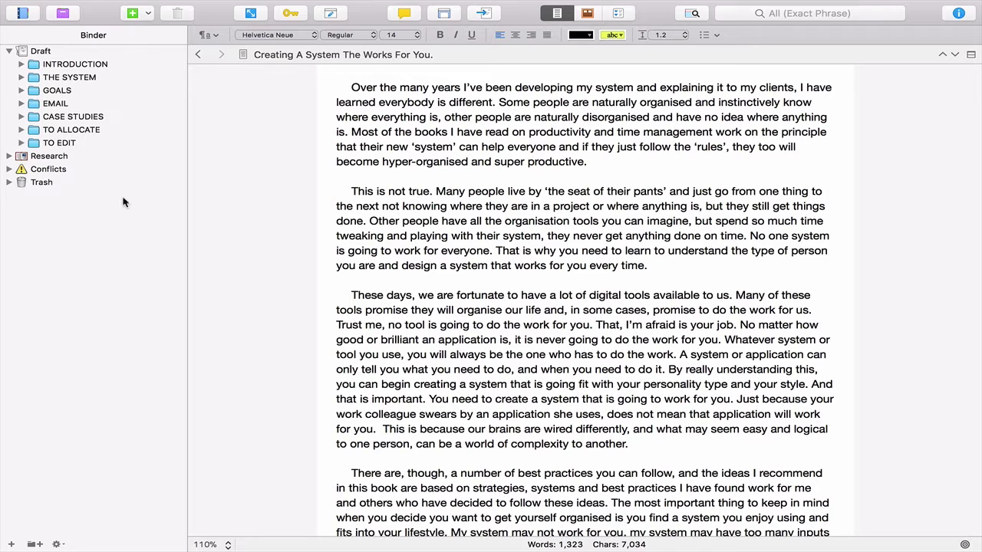
left_click(22, 52)
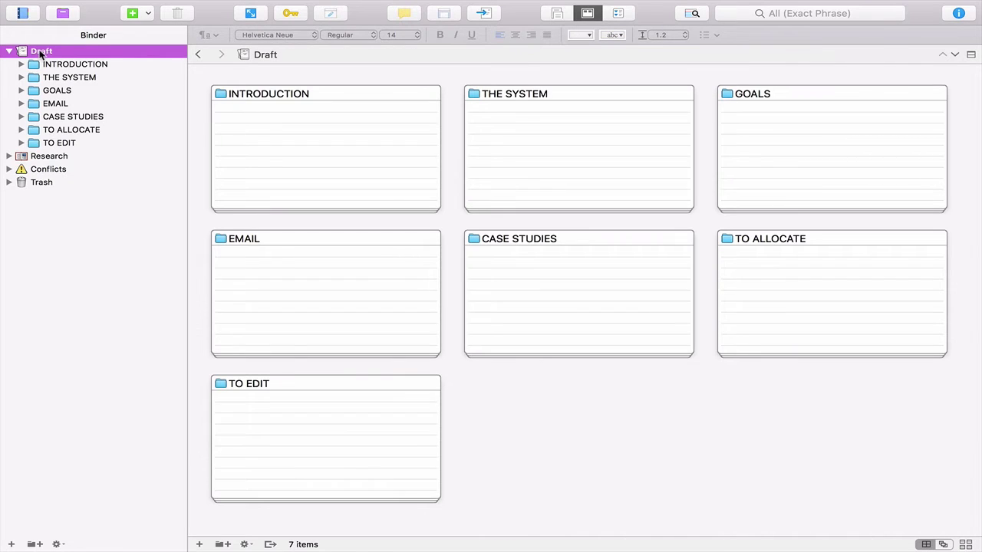
- Review the project's word and page counts in Project Statistics, then close it
mouse_move(136, 6)
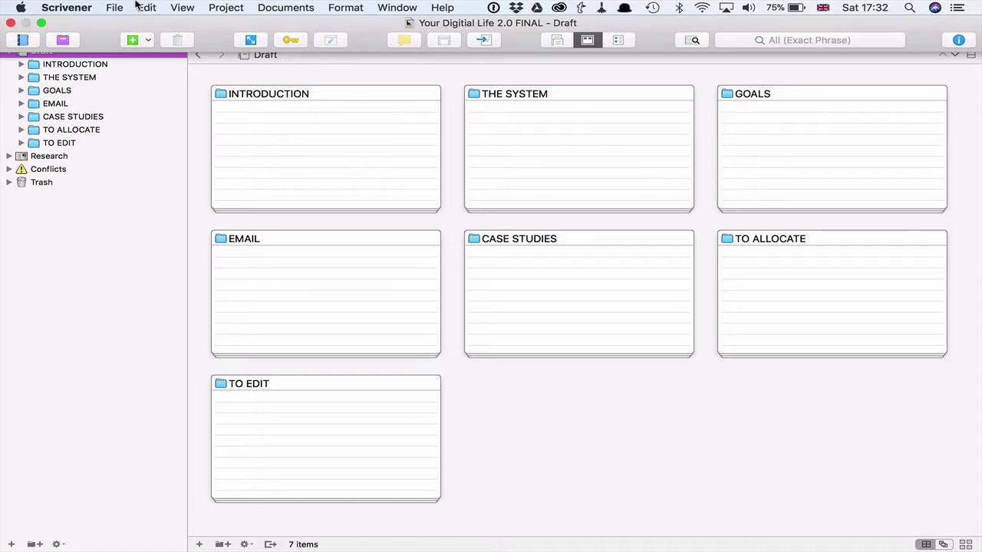
left_click(220, 8)
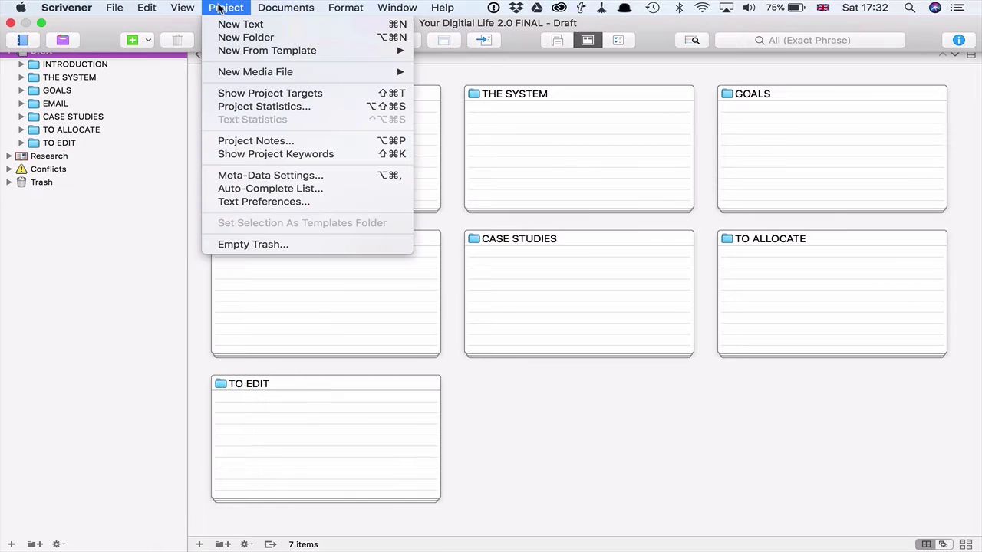
left_click(234, 107)
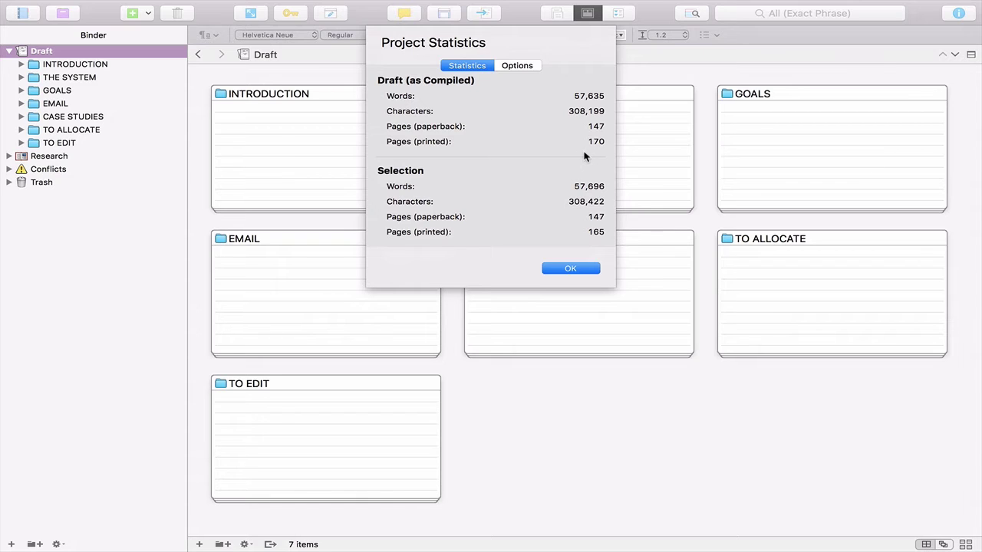
left_click(571, 269)
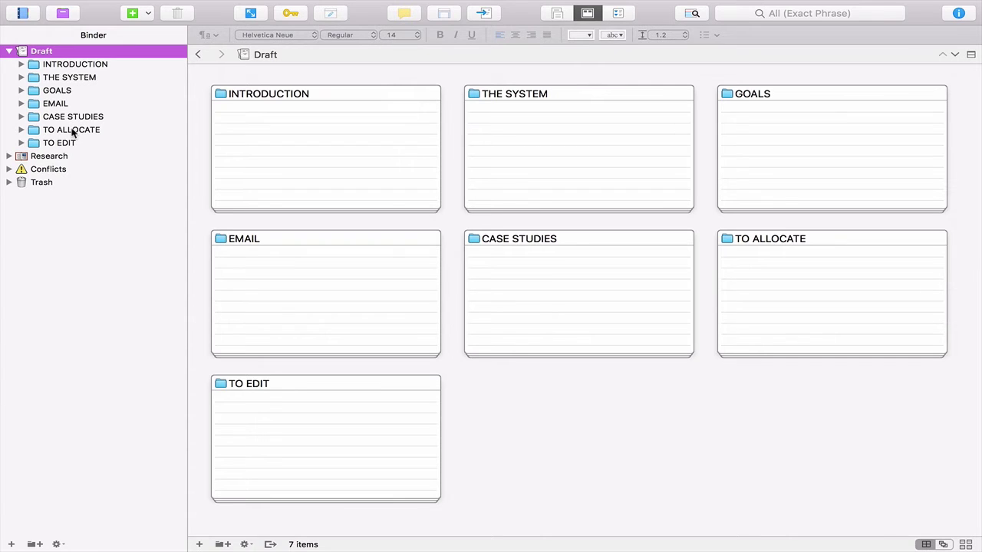
- Expand TO ALLOCATE, step through its documents from Finding Your Best Working Time, then collapse it
left_click(20, 129)
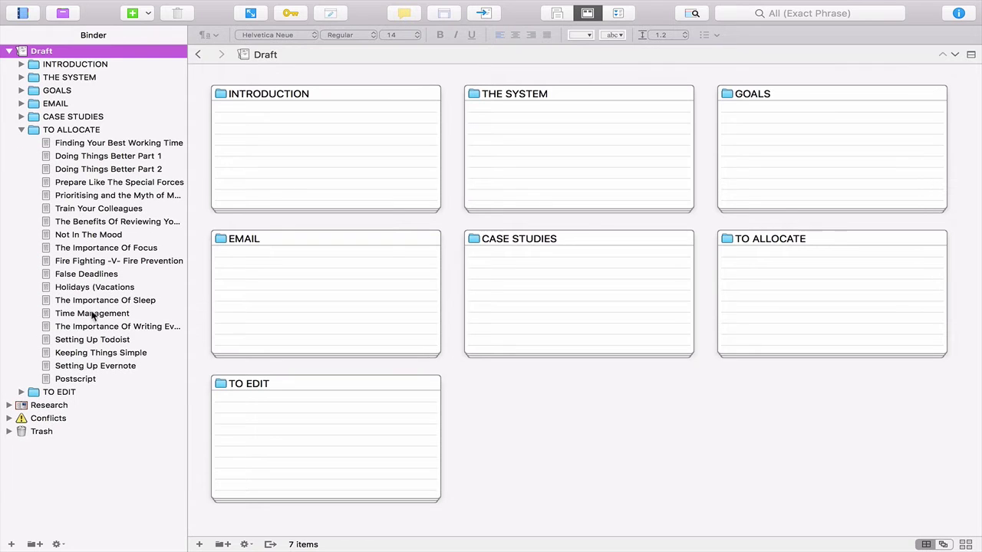
left_click(92, 143)
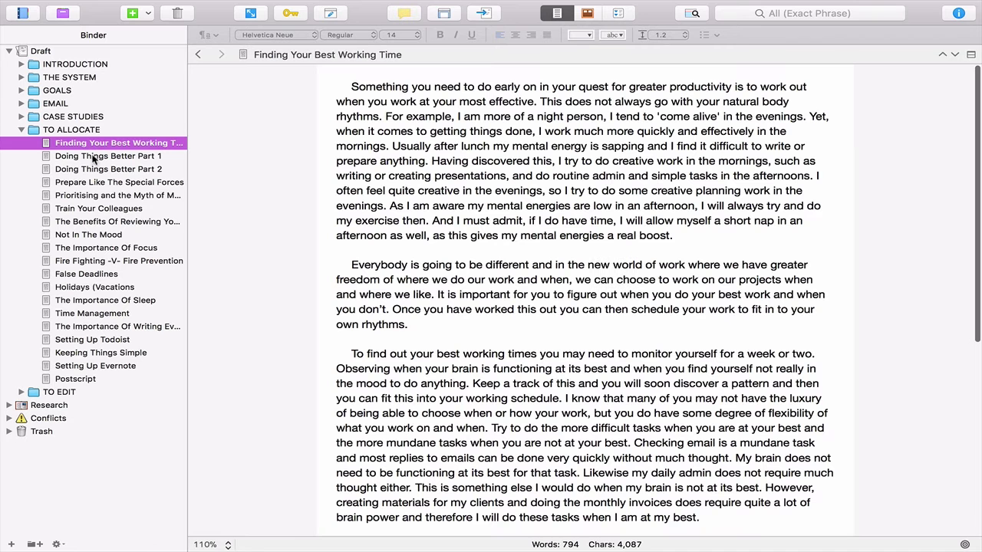
left_click(92, 156)
key("Down")
key("Down")
key("Down")
key("Down")
key("Down")
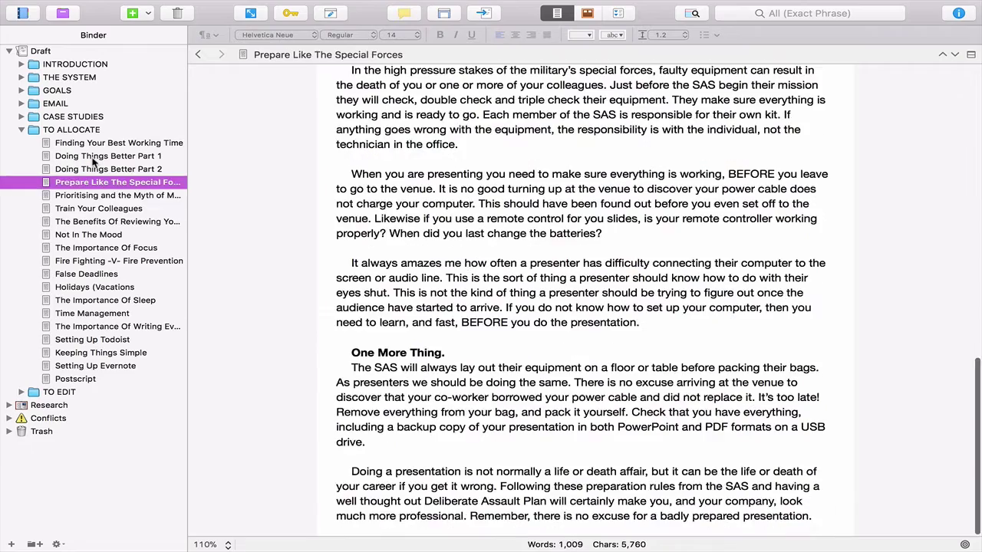
key("Down")
key("Down")
key("Down")
key("Down")
key("Down")
key("Down")
key("Down")
key("Down")
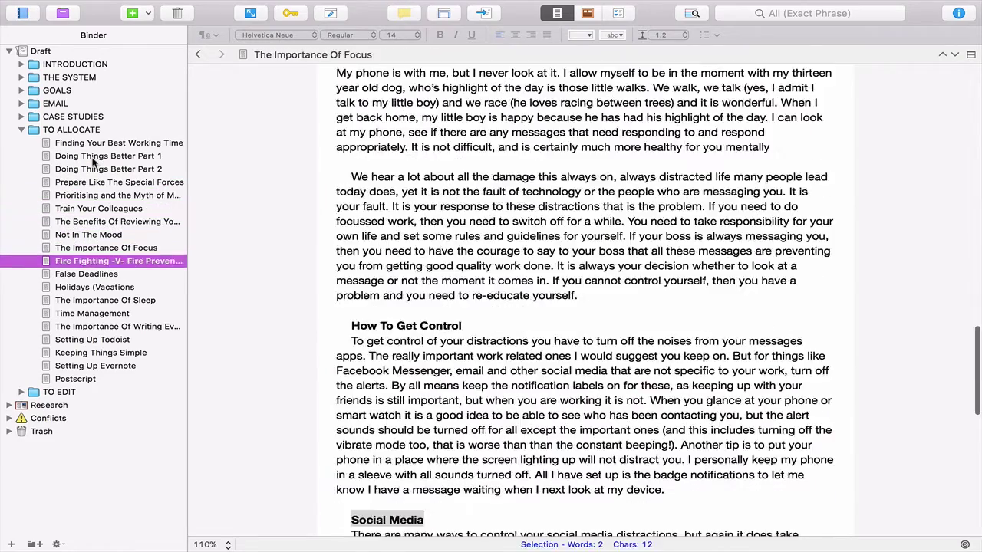
key("Down")
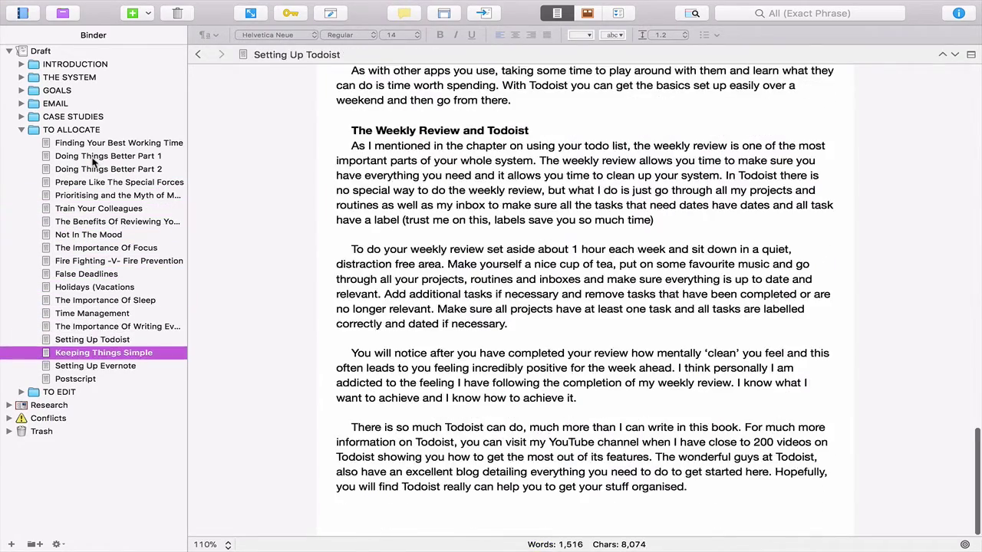
key("Down")
key("Up")
key("Up")
key("Up")
key("Up")
key("Up")
key("Up")
key("Up")
key("Up")
key("Up")
key("Up")
key("Up")
key("Up")
key("Up")
key("Up")
key("Up")
key("Up")
key("Up")
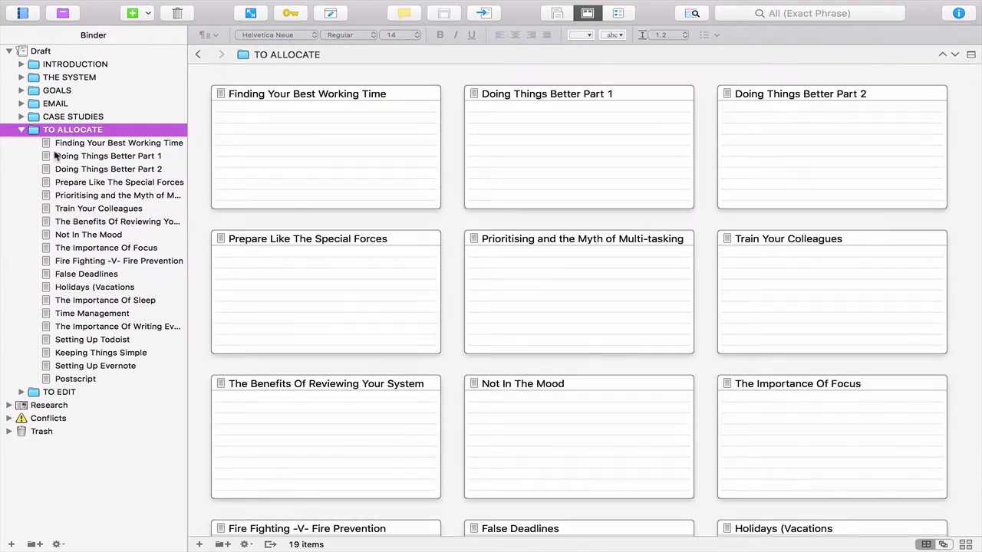
left_click(22, 130)
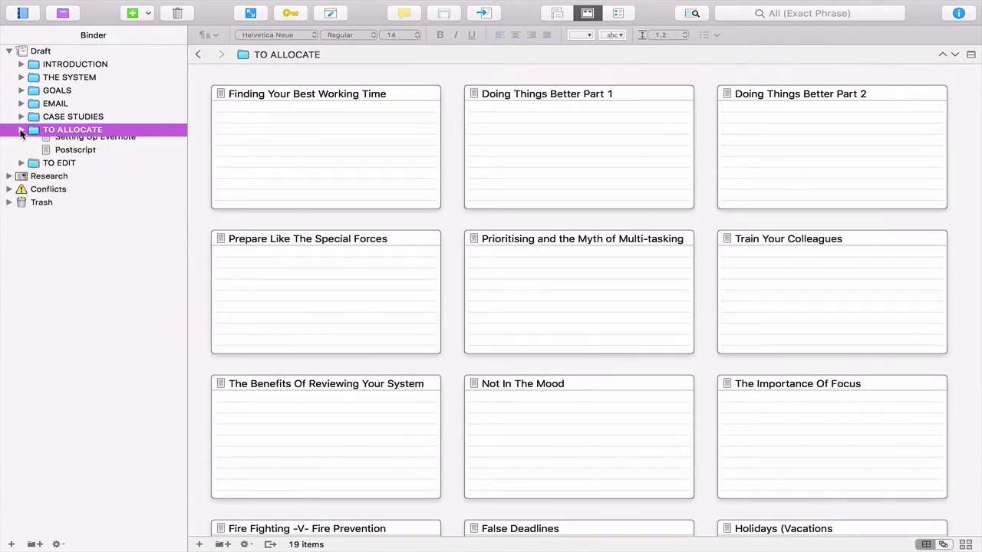
- Open 'Creating A System The Works For You.' from INTRODUCTION in Composition mode
left_click(22, 64)
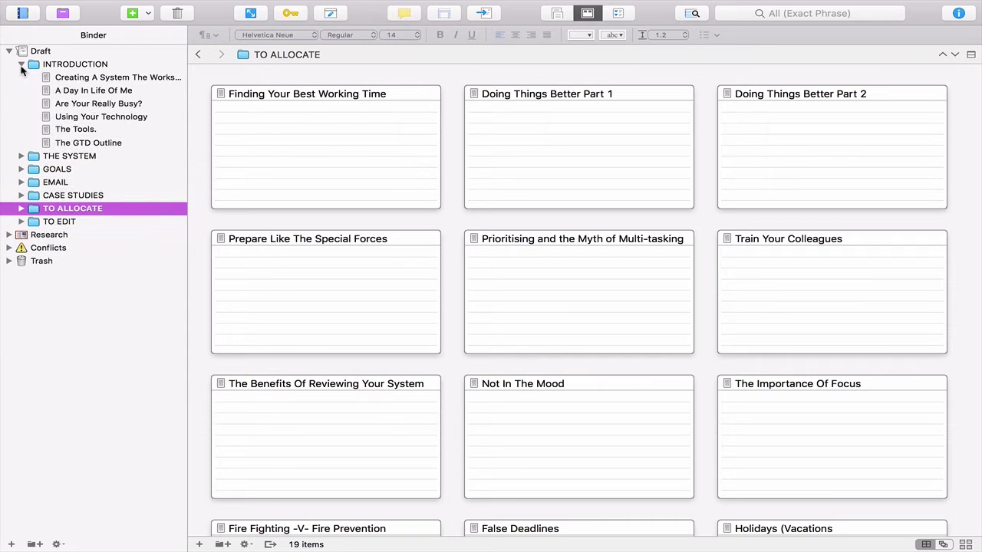
left_click(115, 78)
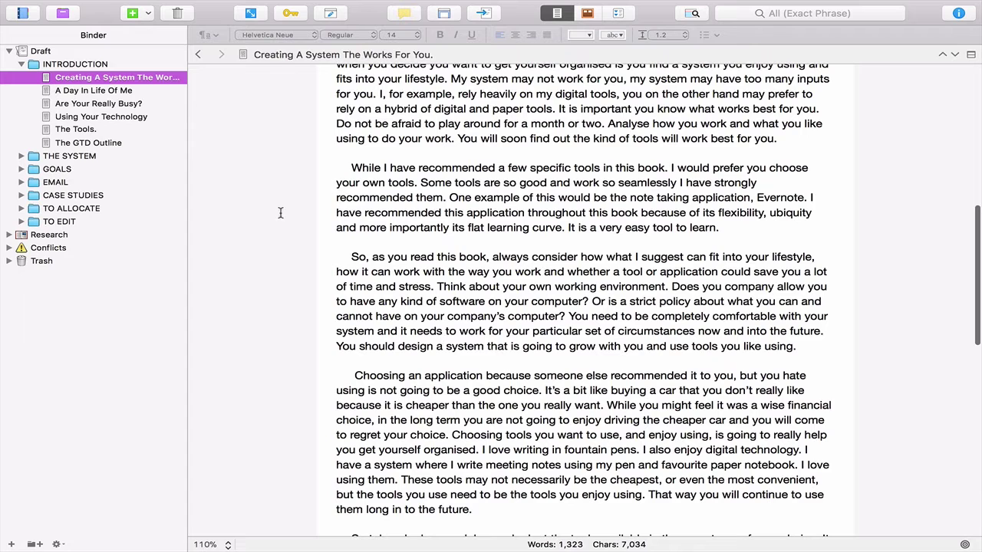
left_click(251, 15)
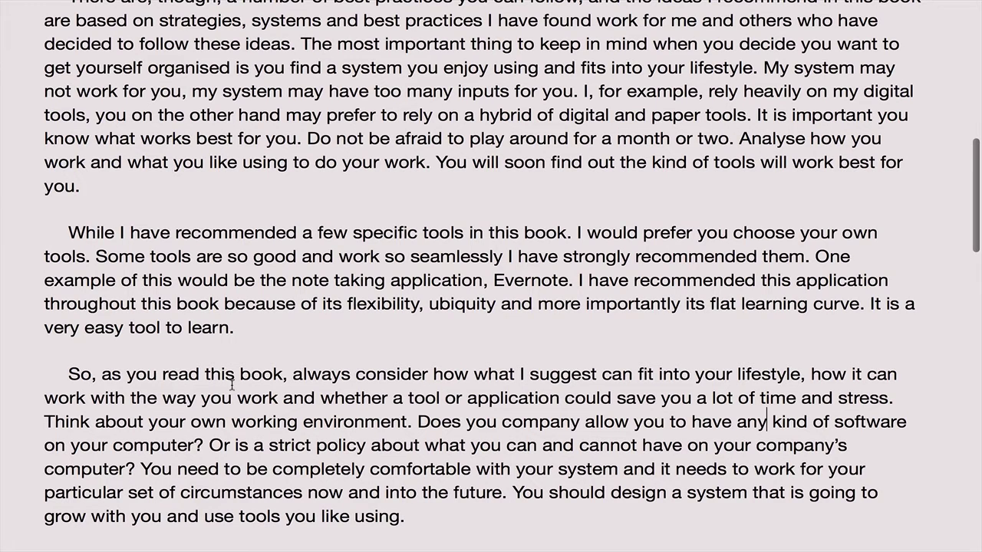
- Narrow the Composition page width and set the text scale to 125%
mouse_move(226, 546)
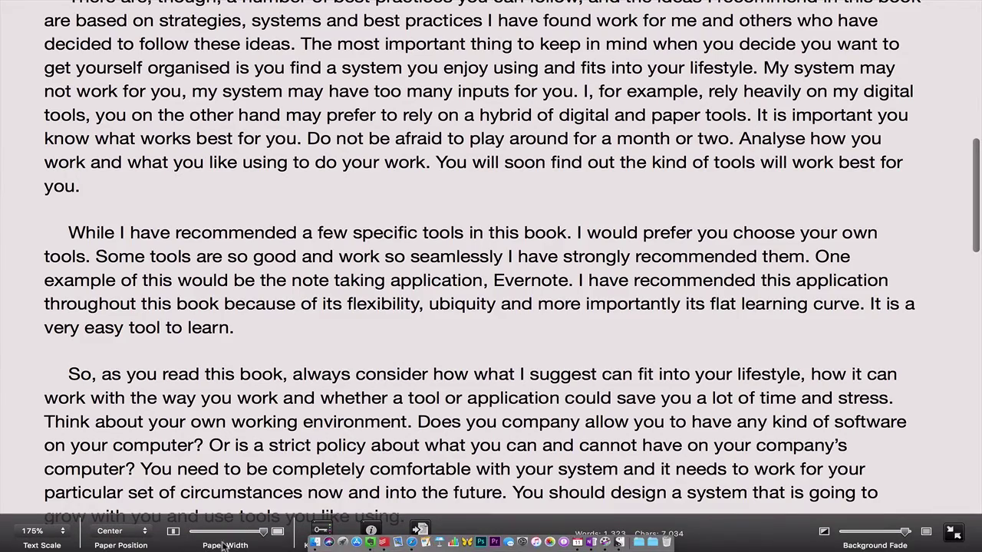
left_click_drag(261, 533, 234, 537)
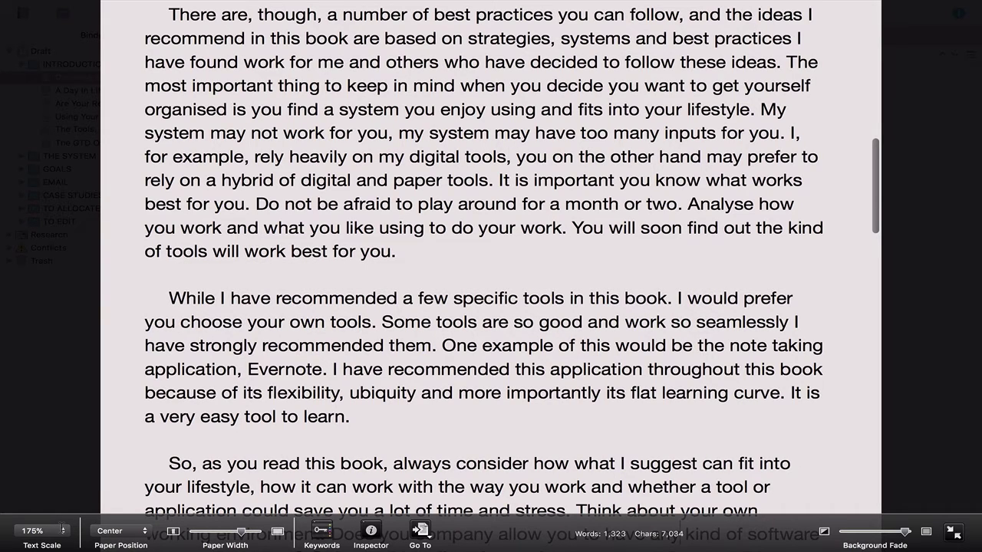
left_click(62, 531)
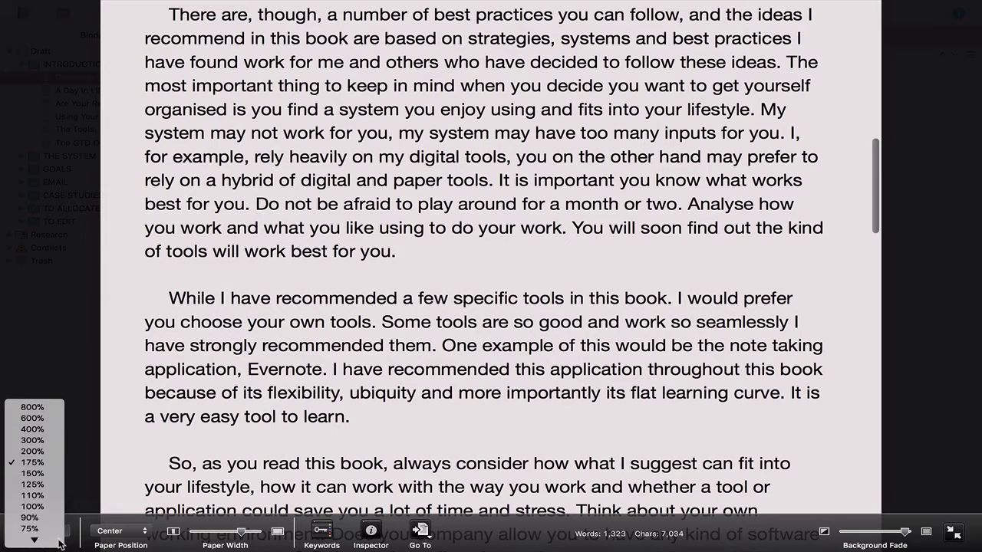
left_click(60, 485)
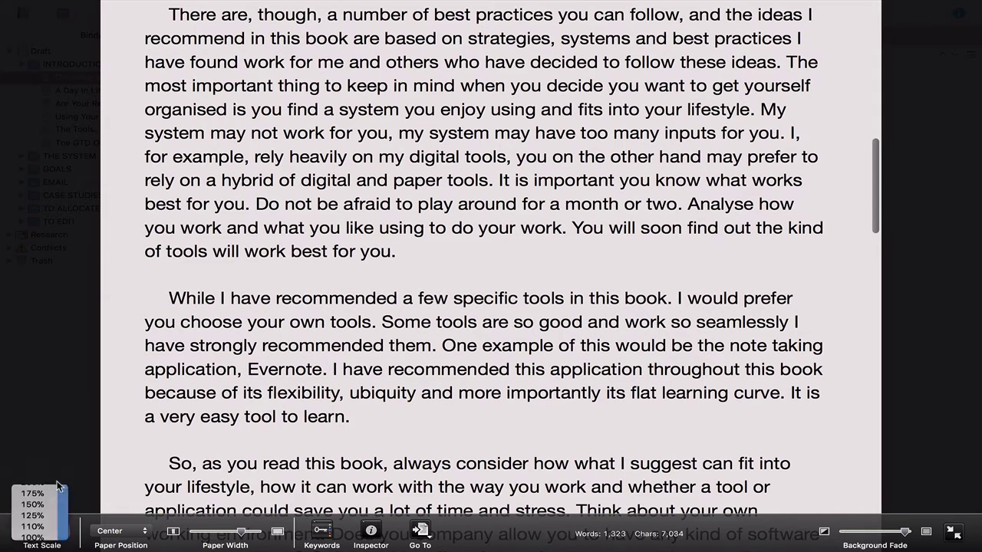
scroll(206, 423, "down", 10)
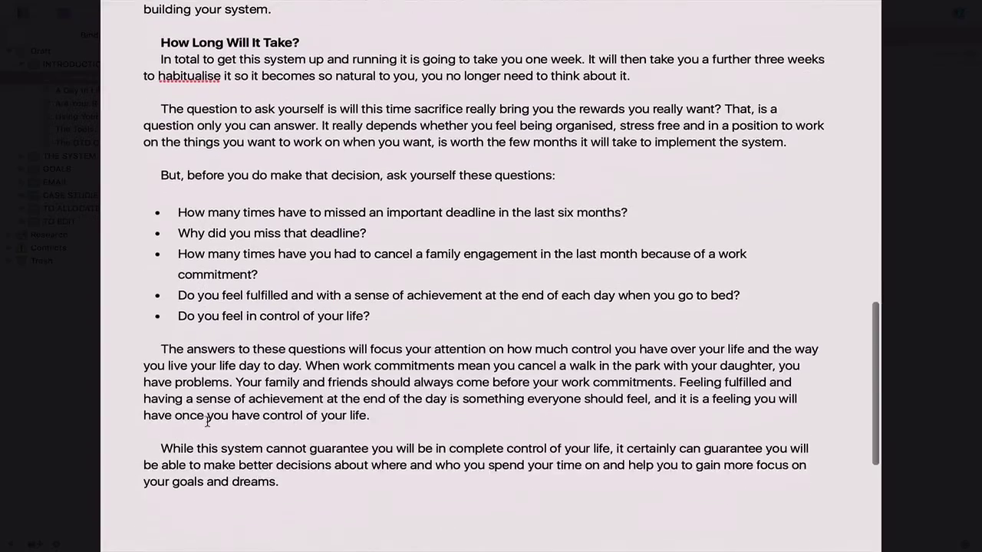
scroll(206, 422, "up", 14)
scroll(207, 424, "up", 5)
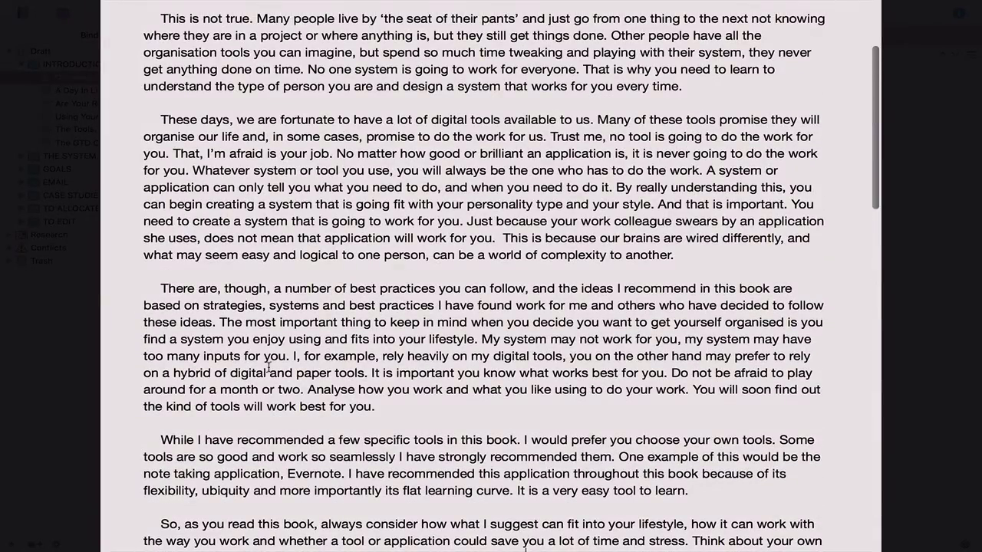
- Adjust the Background Fade so the area around the page is dark
mouse_move(301, 546)
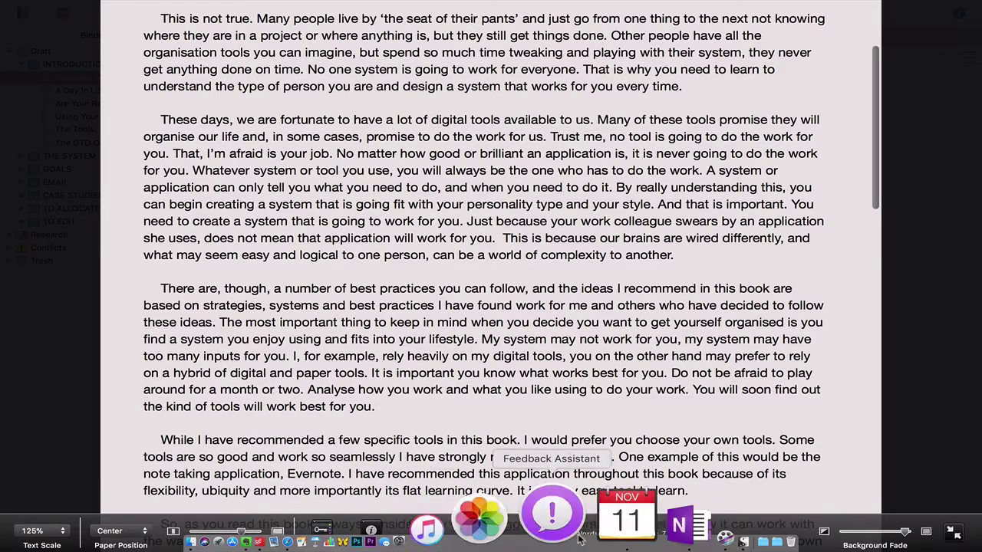
mouse_move(865, 540)
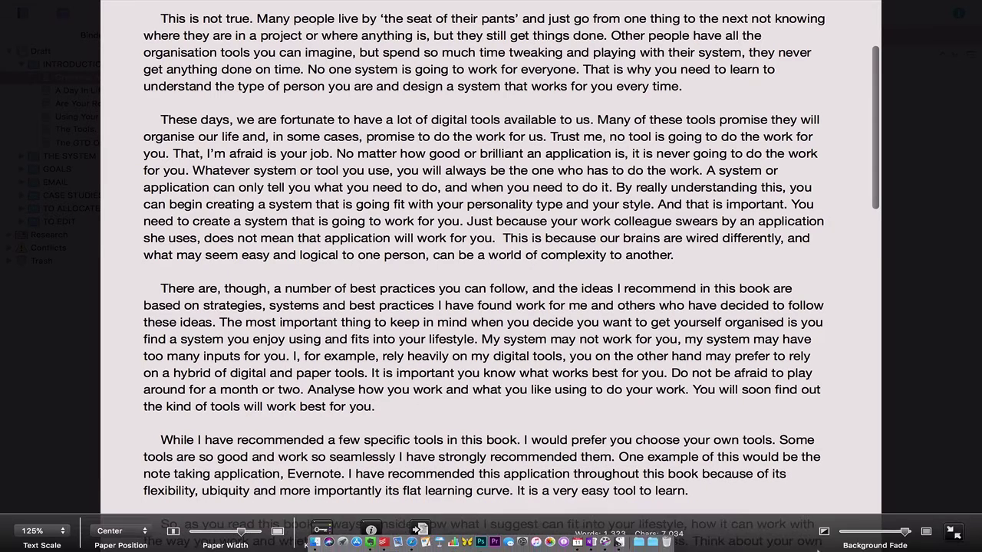
left_click_drag(899, 535, 926, 528)
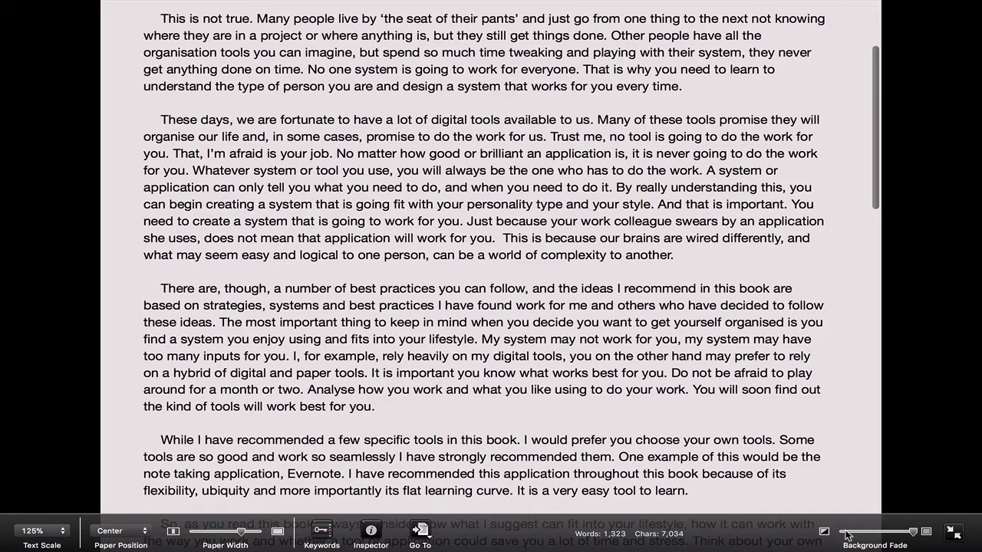
- Exit Composition mode, open 'Are Your Really Busy?', view its workbook comment, then hide comments
left_click(953, 534)
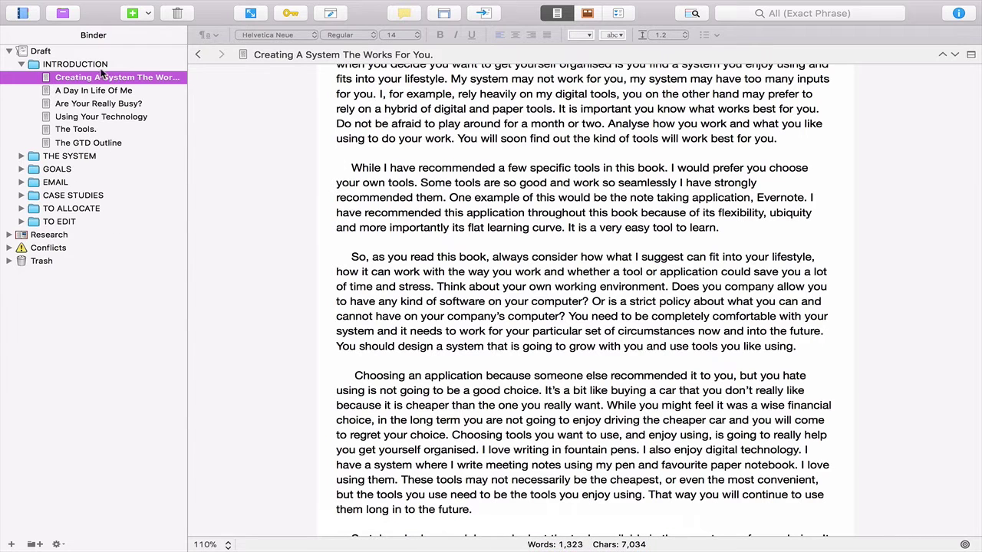
left_click(101, 92)
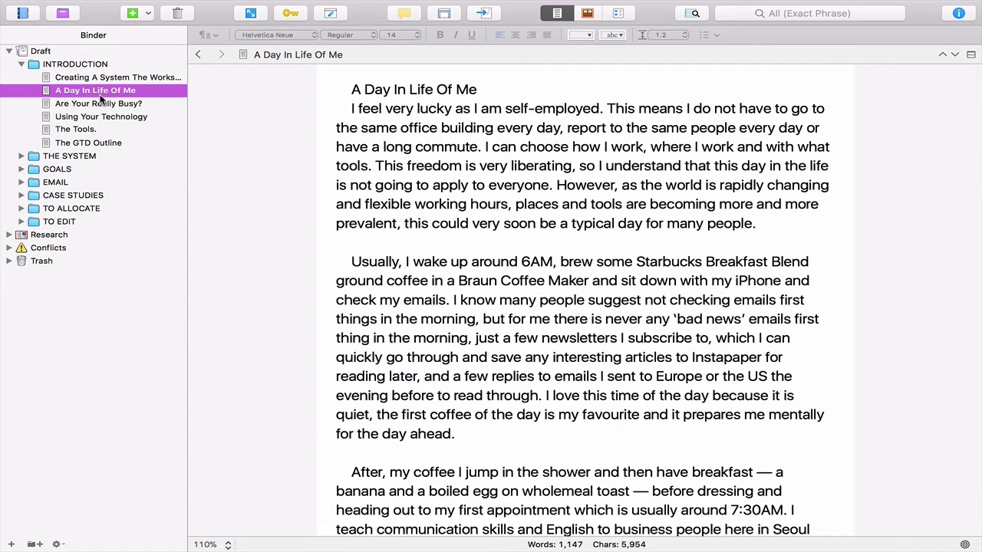
left_click(100, 105)
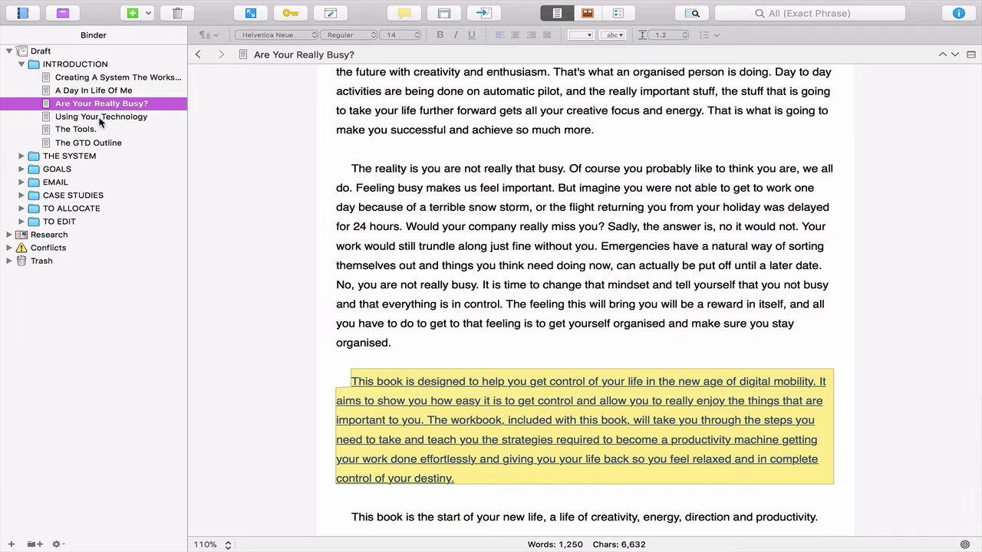
left_click(453, 418)
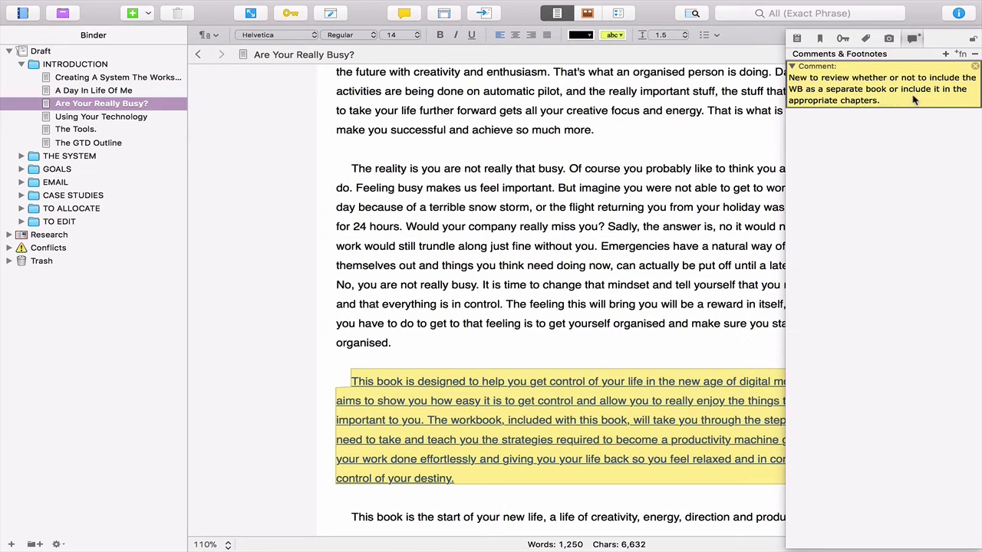
key("super+alt+i")
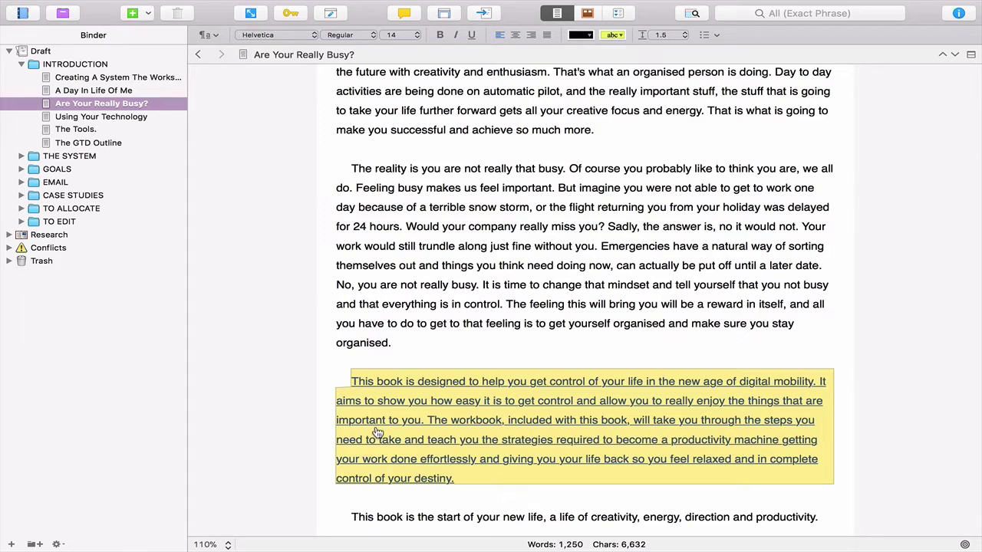
- Browse Using Your Technology, The Tools. and The GTD Outline, then collapse INTRODUCTION
left_click(145, 119)
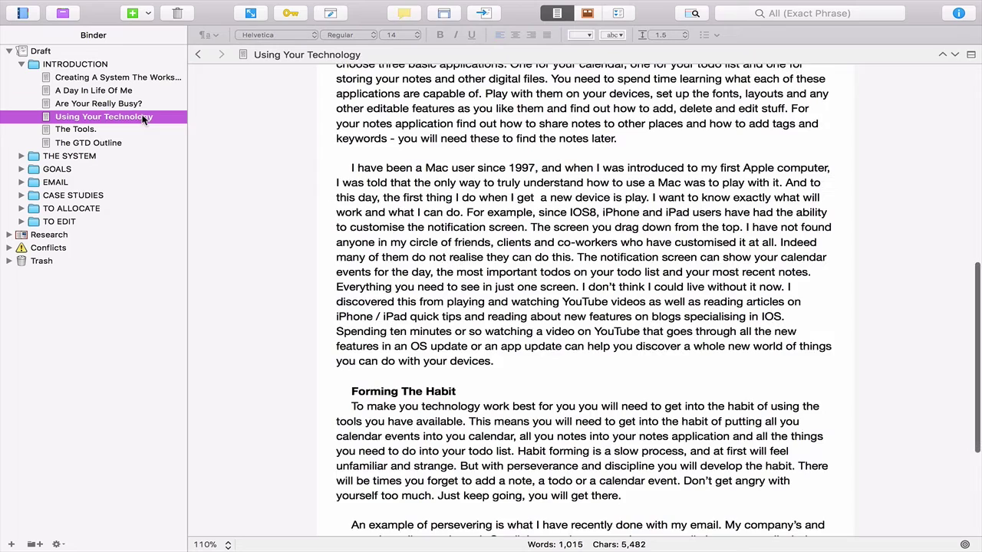
scroll(379, 297, "up", 10)
scroll(359, 296, "down", 15)
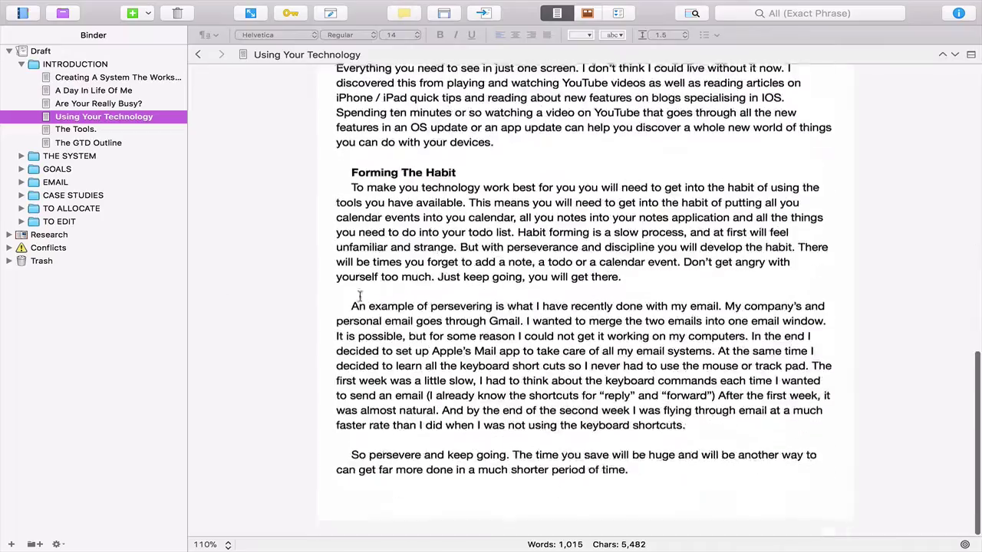
left_click(83, 131)
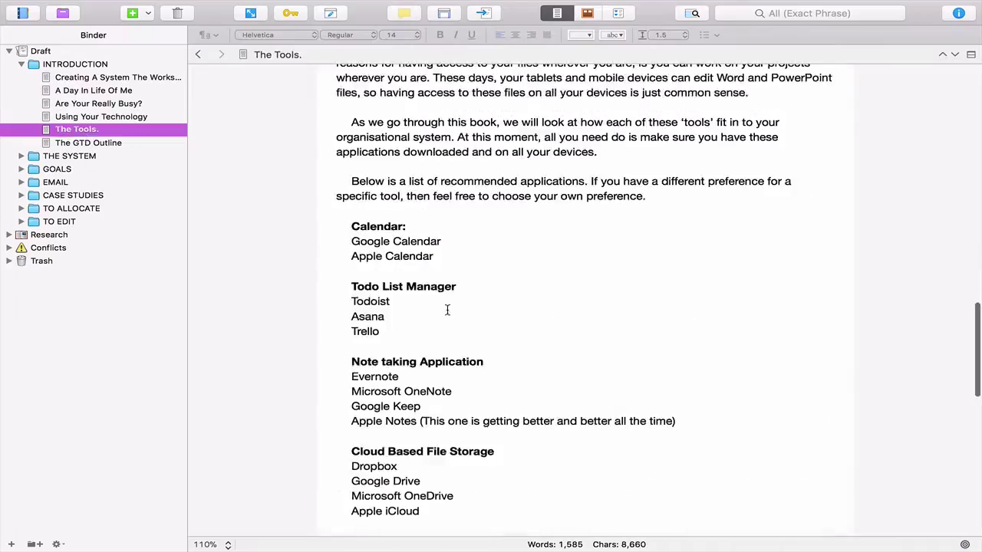
scroll(447, 310, "up", 8)
scroll(448, 310, "down", 15)
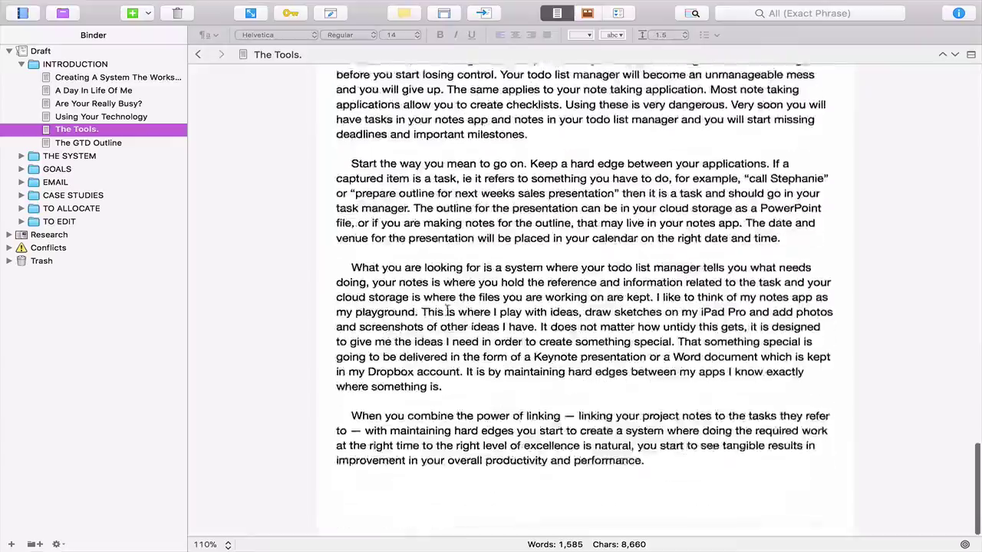
scroll(448, 310, "up", 15)
left_click(74, 143)
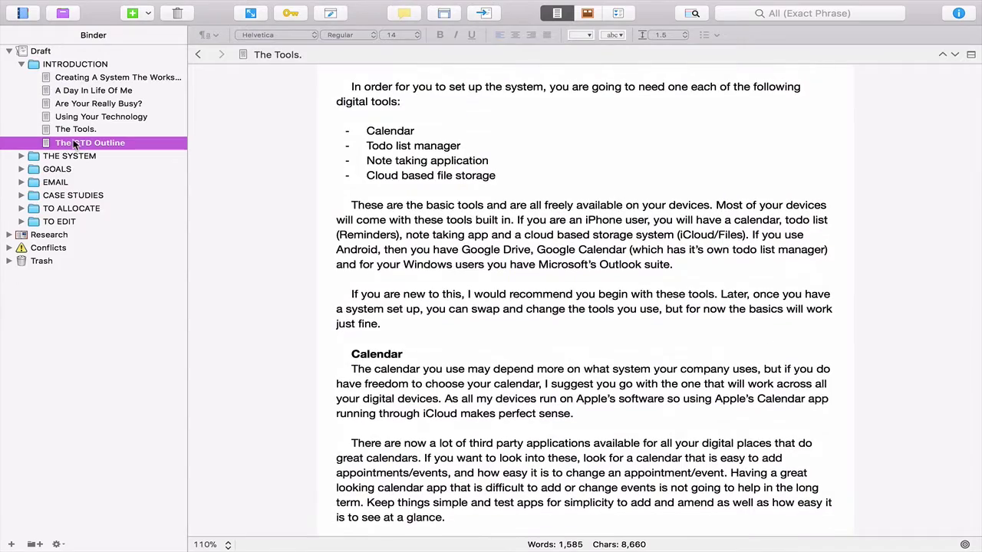
scroll(246, 212, "down", 5)
scroll(245, 212, "up", 12)
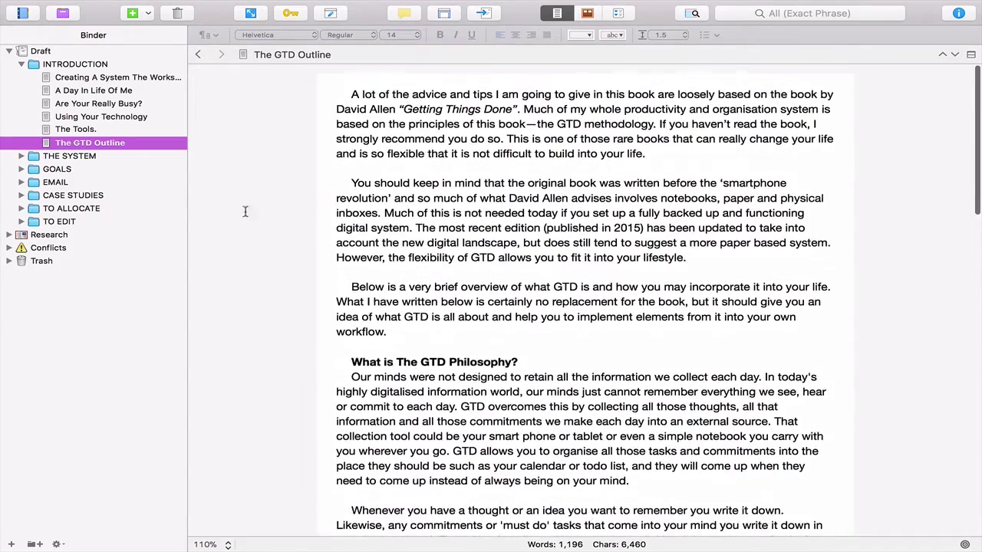
left_click(22, 64)
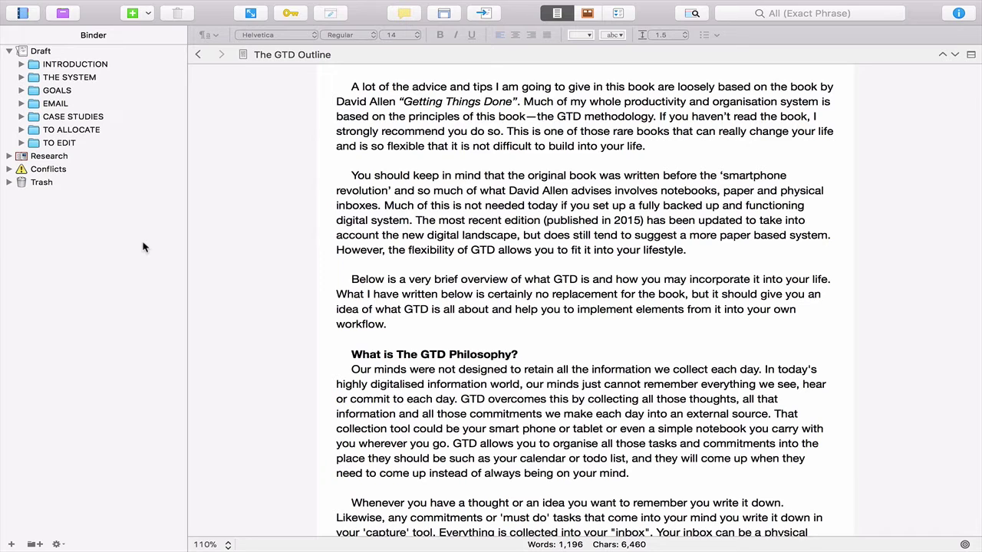
mouse_move(93, 3)
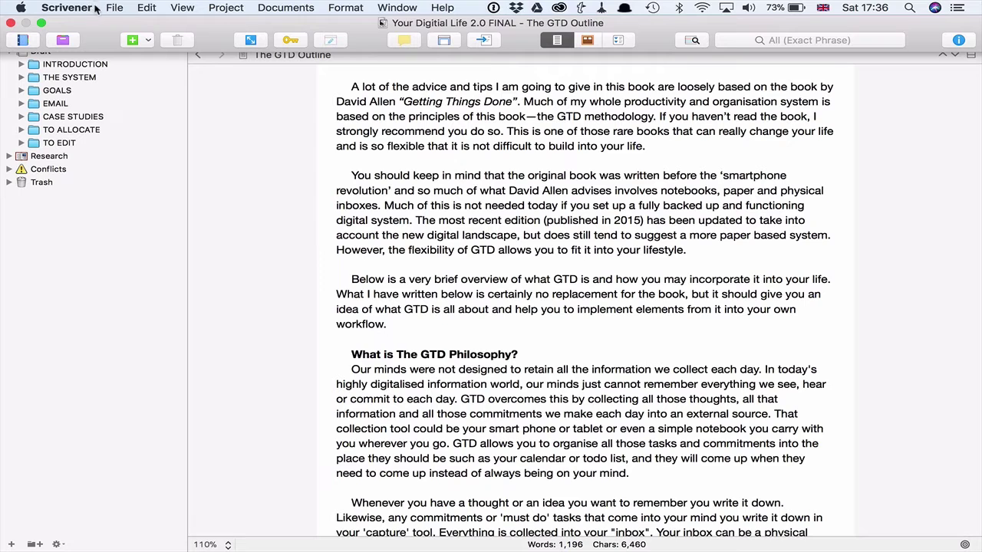
- Open Compile, scroll the Contents list, and keep the Original format for the Draft
left_click(113, 8)
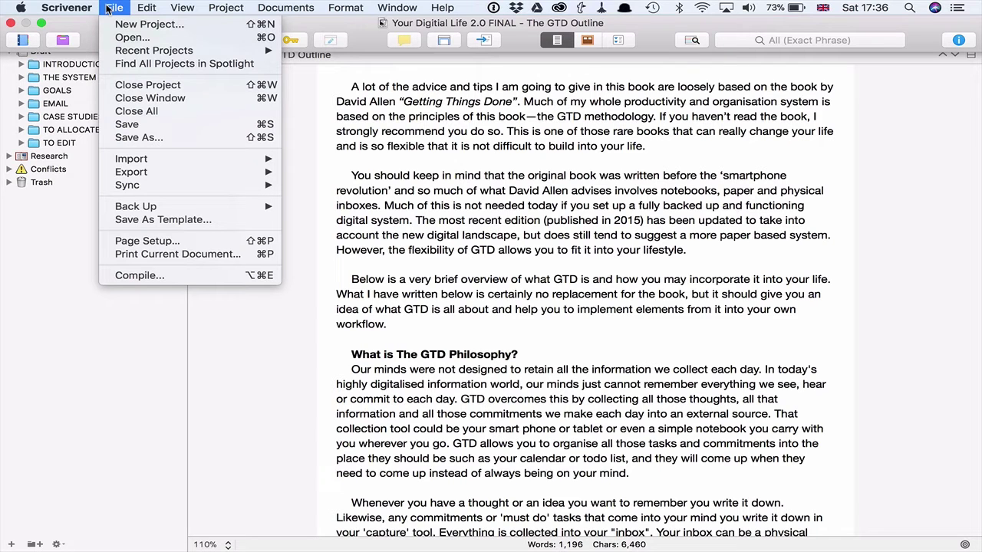
left_click(161, 275)
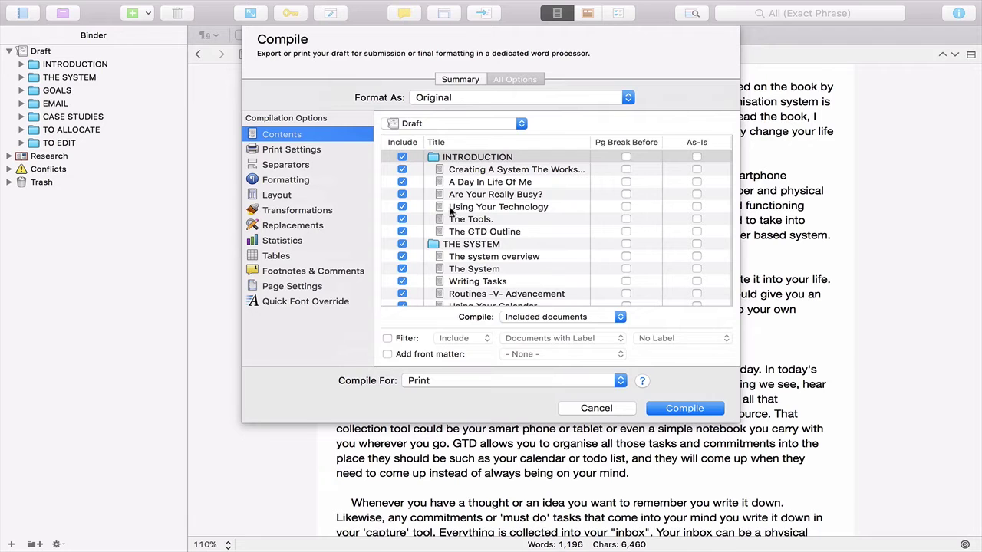
scroll(460, 218, "down", 5)
scroll(470, 220, "up", 5)
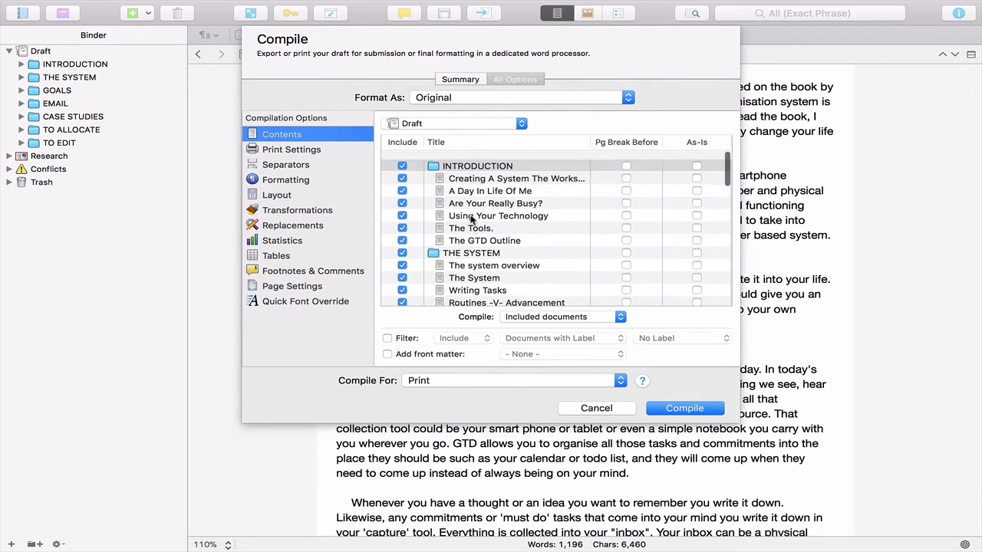
scroll(473, 254, "down", 10)
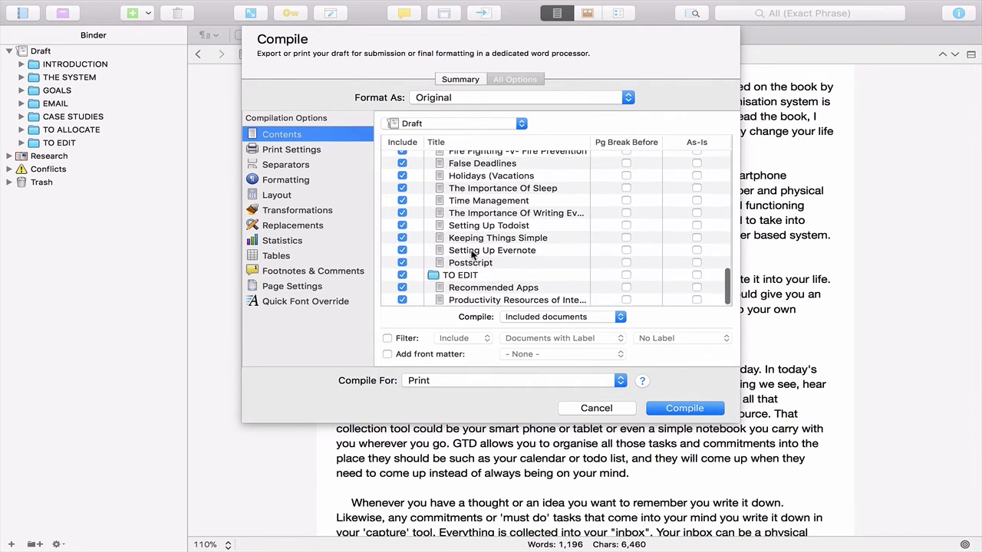
scroll(473, 254, "up", 10)
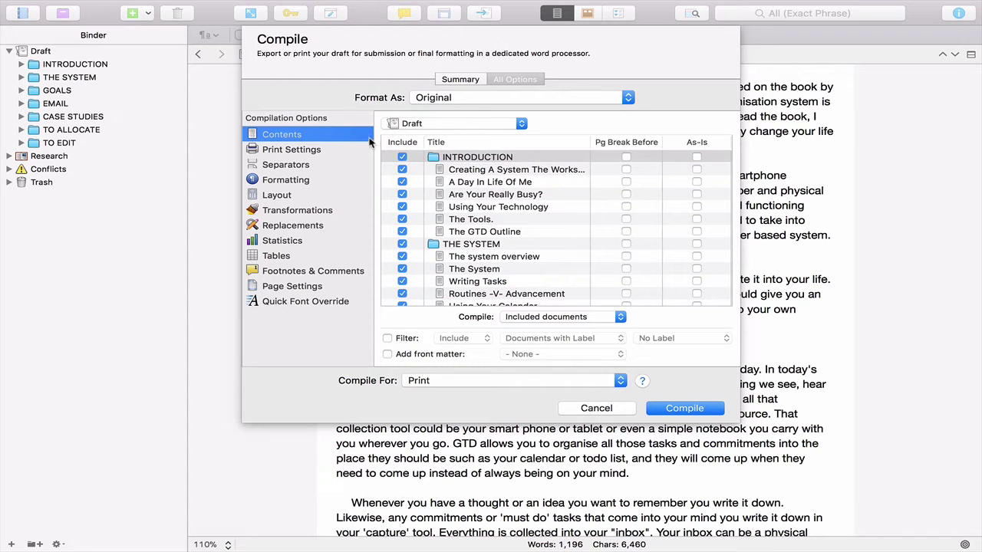
left_click(627, 98)
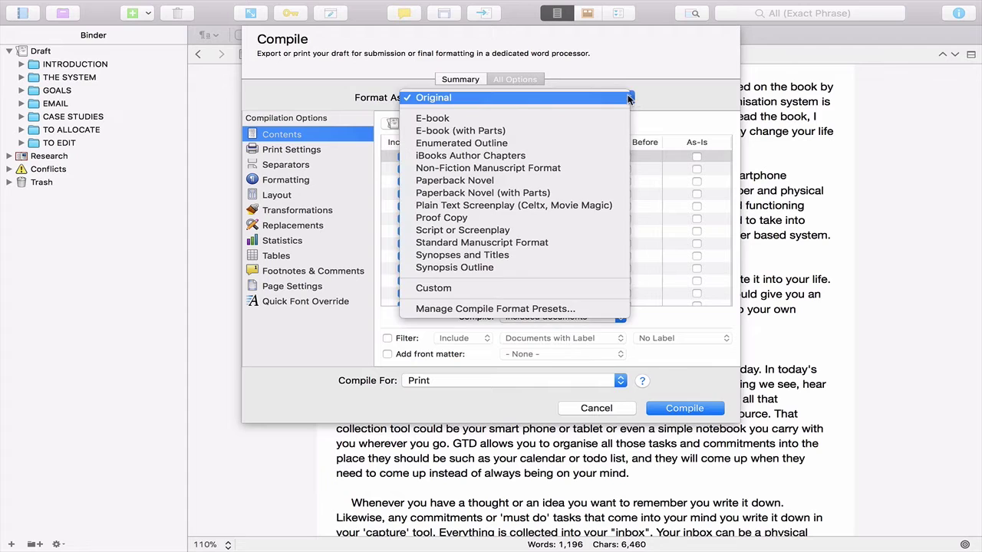
left_click(445, 104)
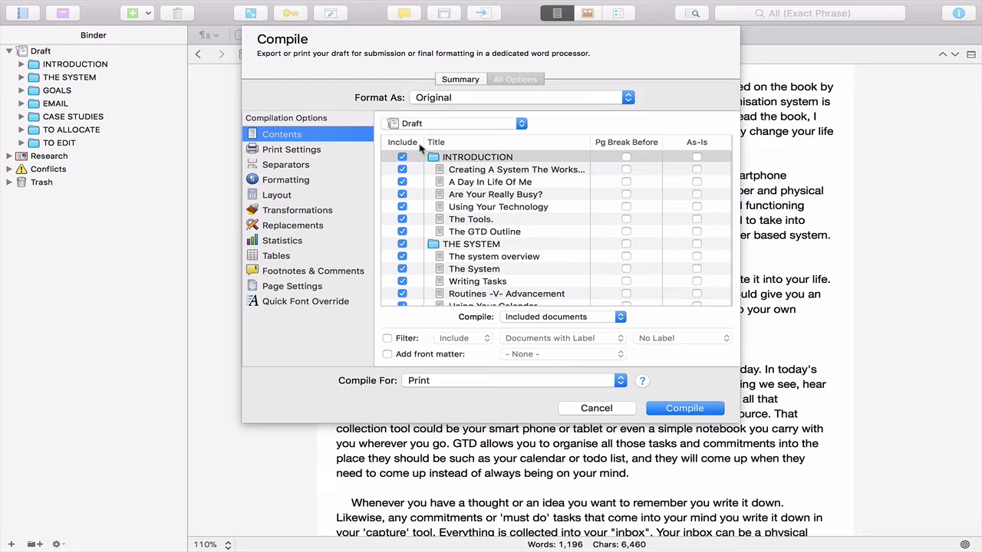
left_click(521, 124)
- Keep the whole Draft compiling for Print, then cancel Compile without exporting
left_click(520, 125)
left_click(621, 381)
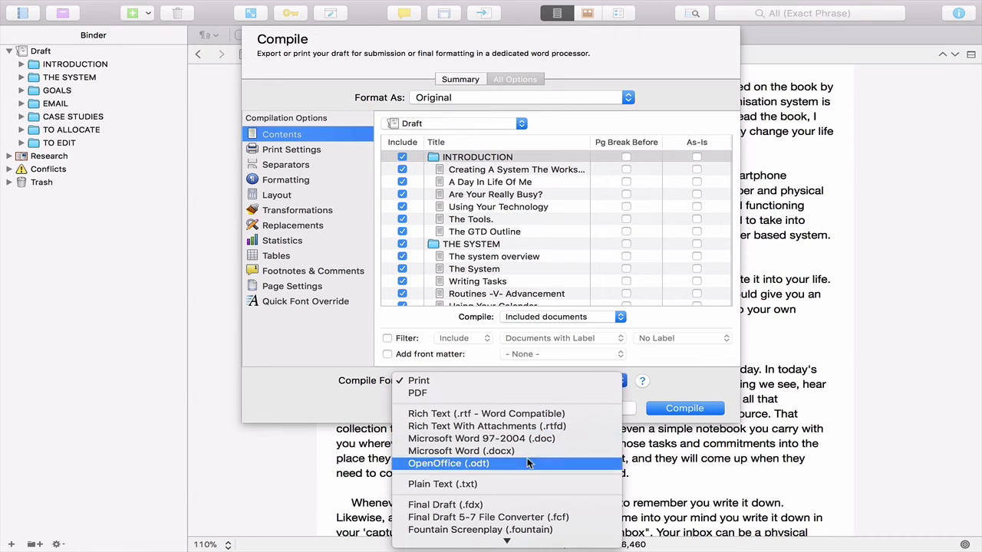
scroll(527, 463, "down", 5)
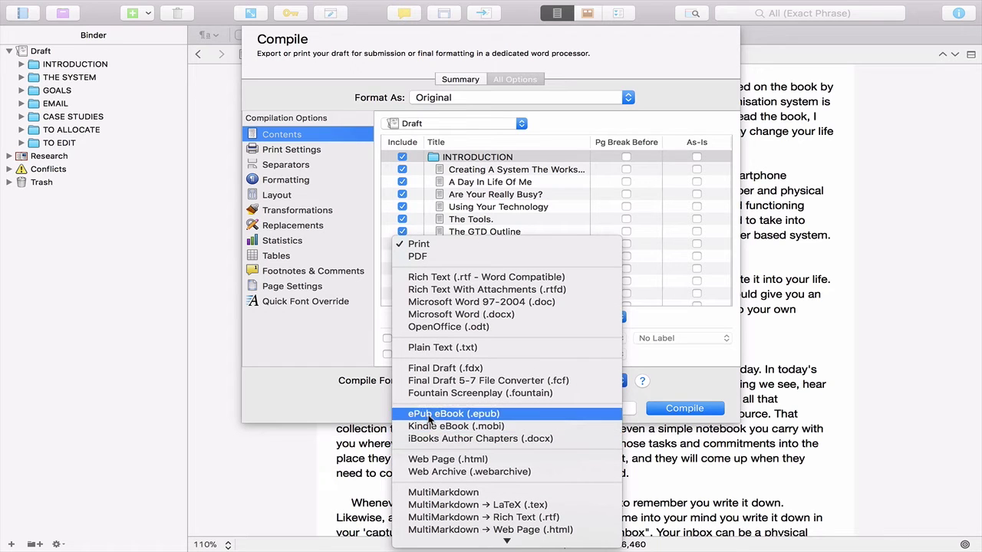
key("Escape")
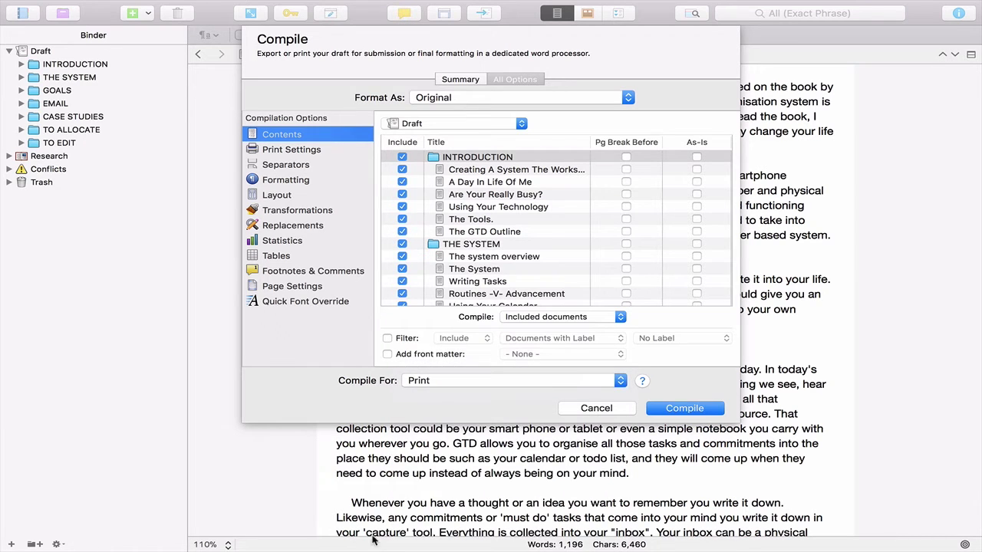
left_click(618, 381)
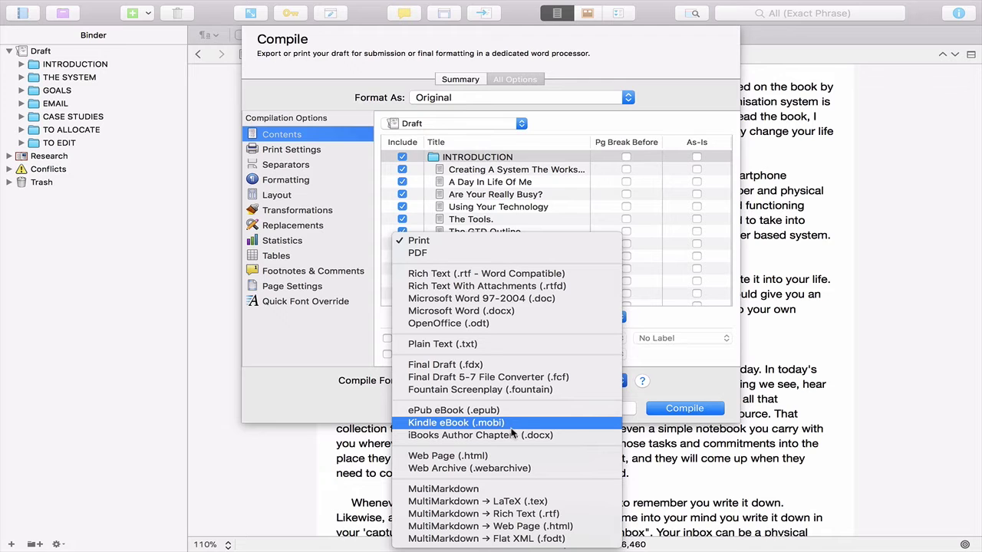
key("Escape")
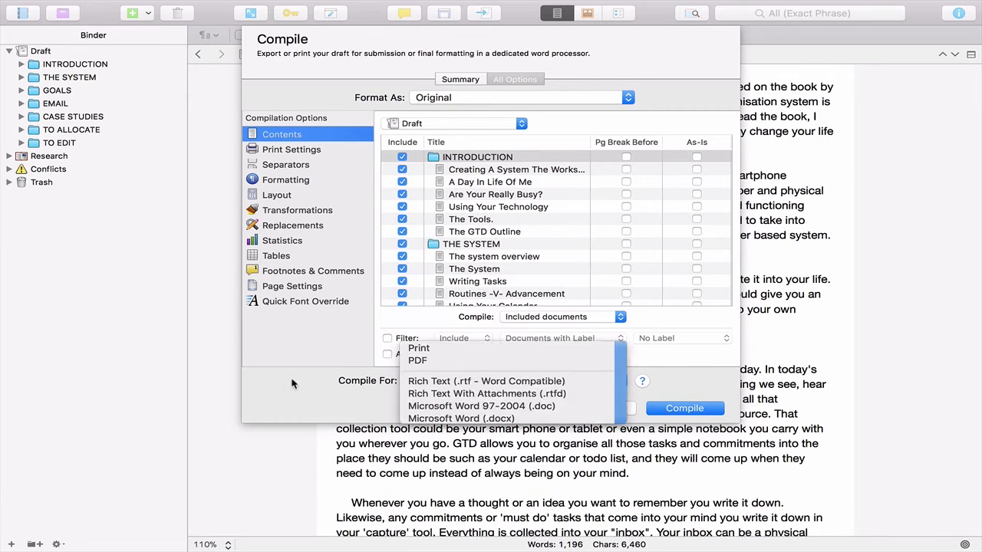
left_click(586, 409)
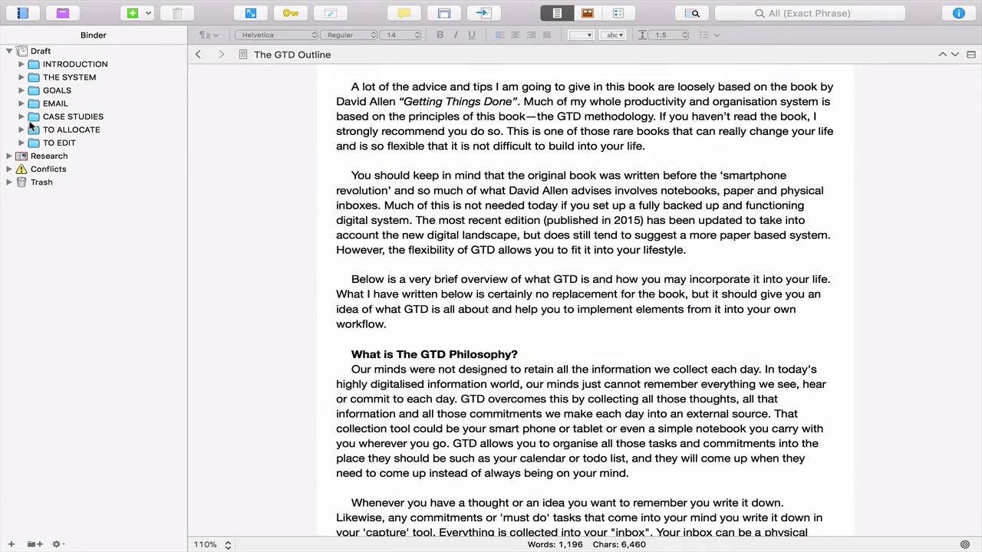
- Move the first case study to the bottom of CASE STUDIES, then collapse CASE STUDIES and THE SYSTEM
left_click(22, 116)
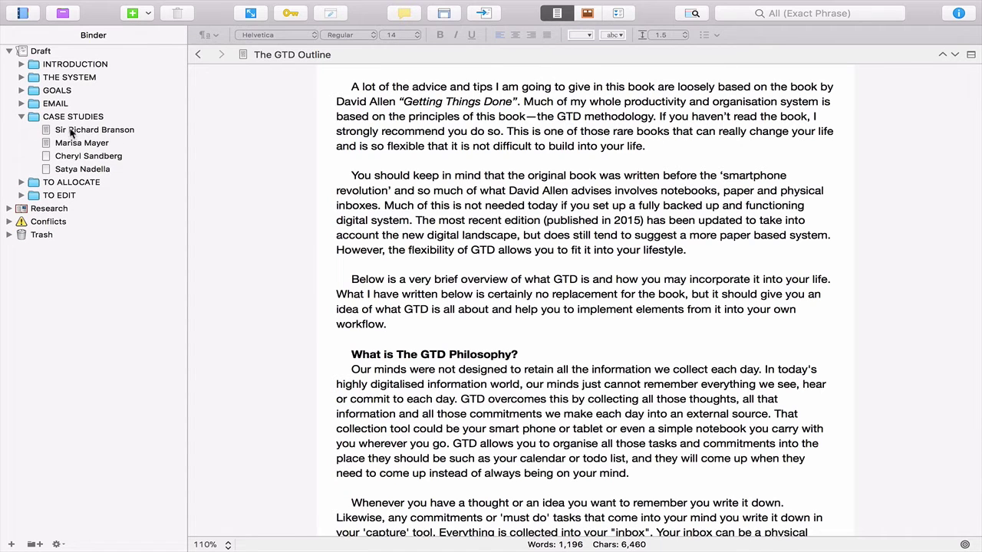
left_click_drag(70, 130, 64, 250)
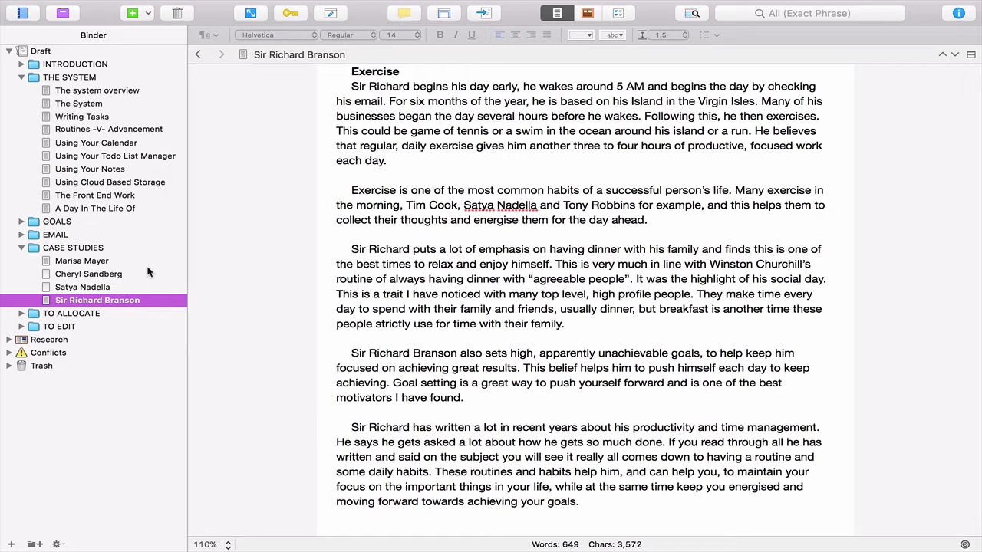
left_click(21, 248)
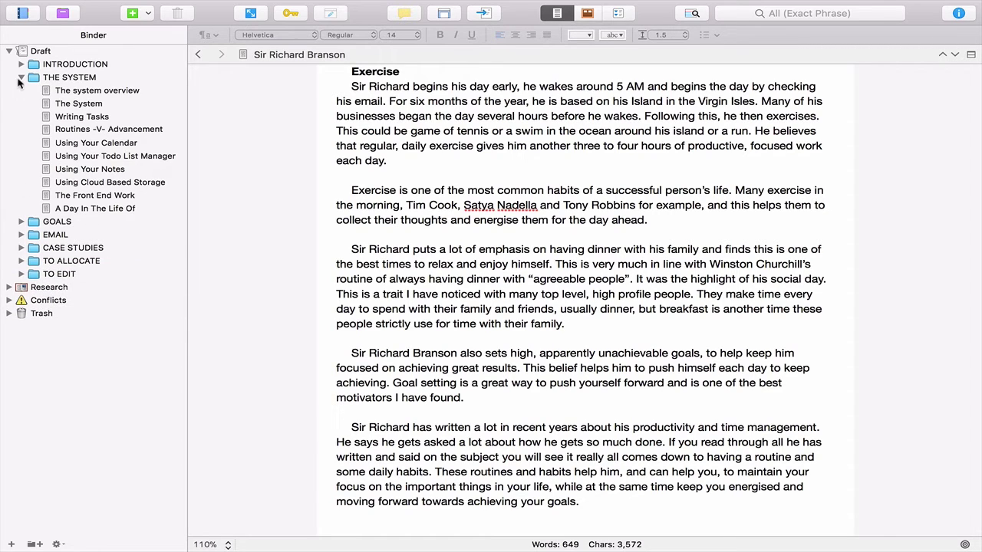
left_click(22, 76)
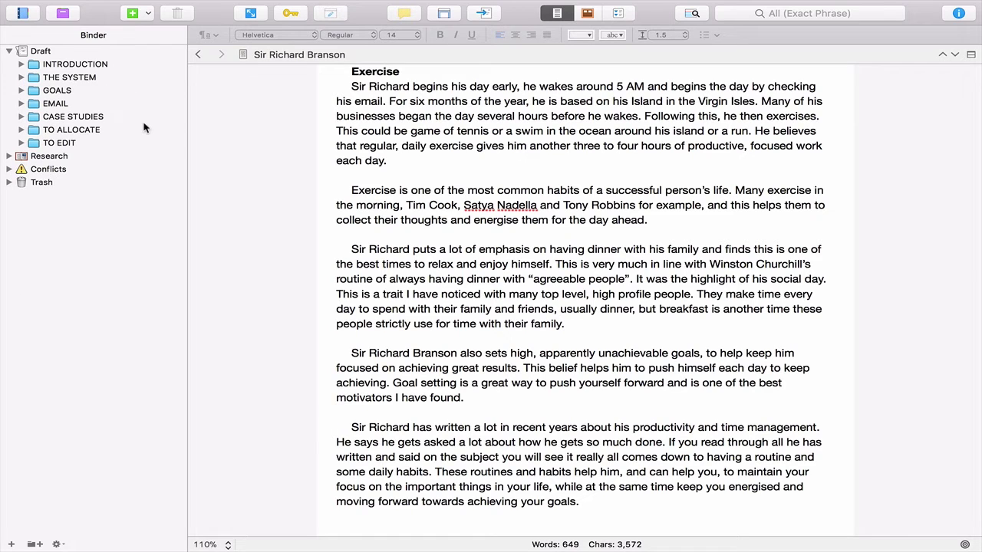